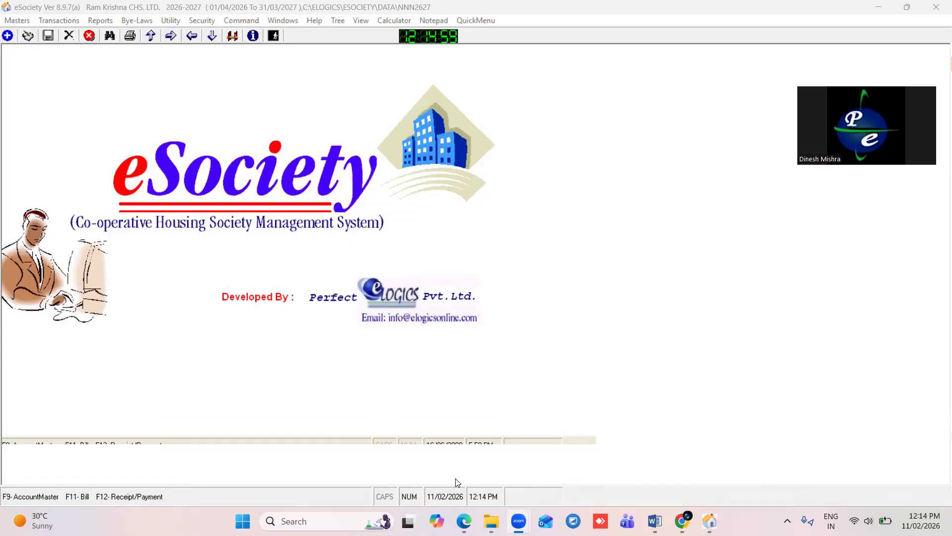
Step: Open the database utility for importing members' opening balances and show the members' previous year closing balances
{"action": "left_click", "coordinate": [175, 21]}
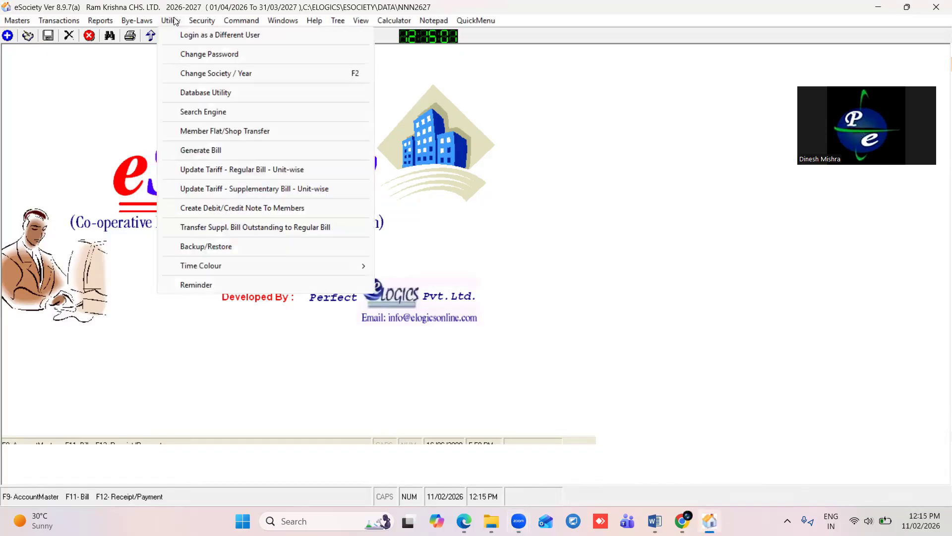
{"action": "left_click", "coordinate": [212, 93]}
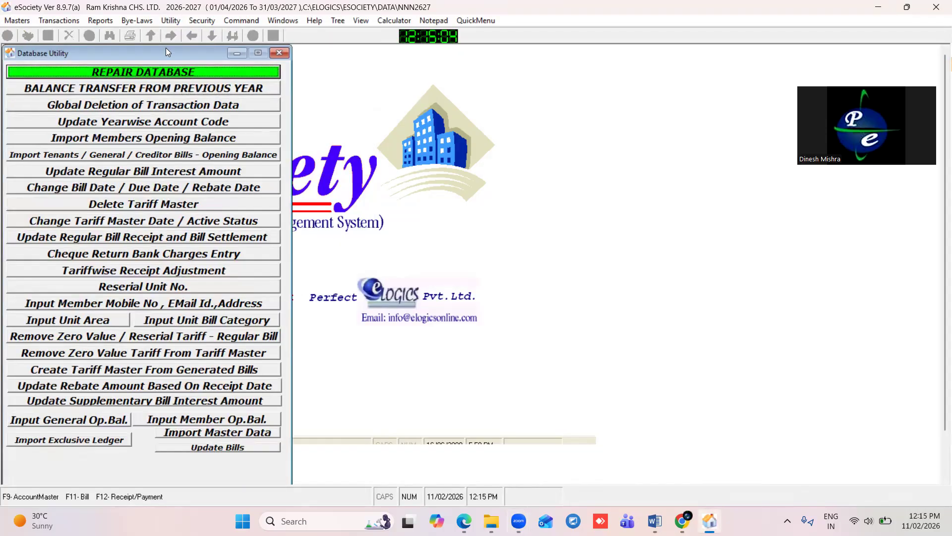
{"action": "left_click_drag", "start_coordinate": [166, 49], "coordinate": [370, 49]}
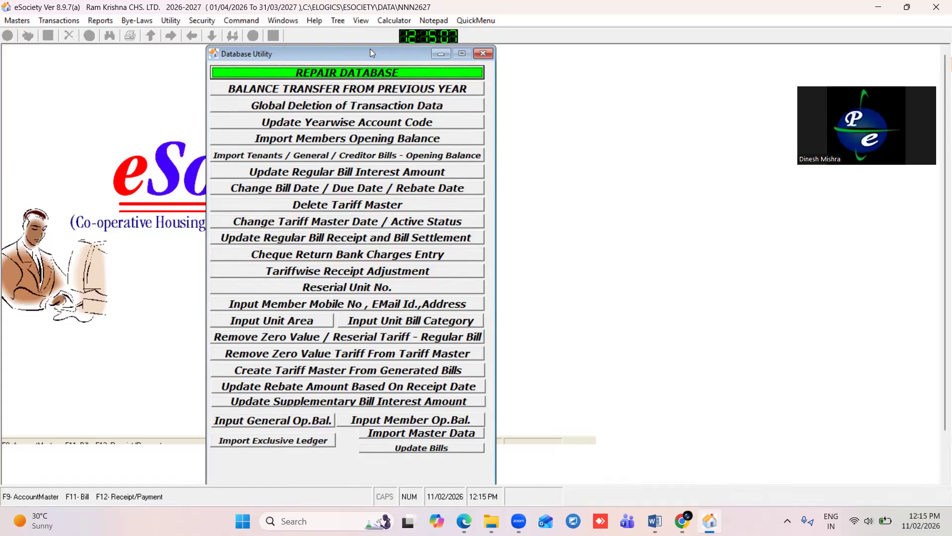
{"action": "left_click", "coordinate": [305, 141]}
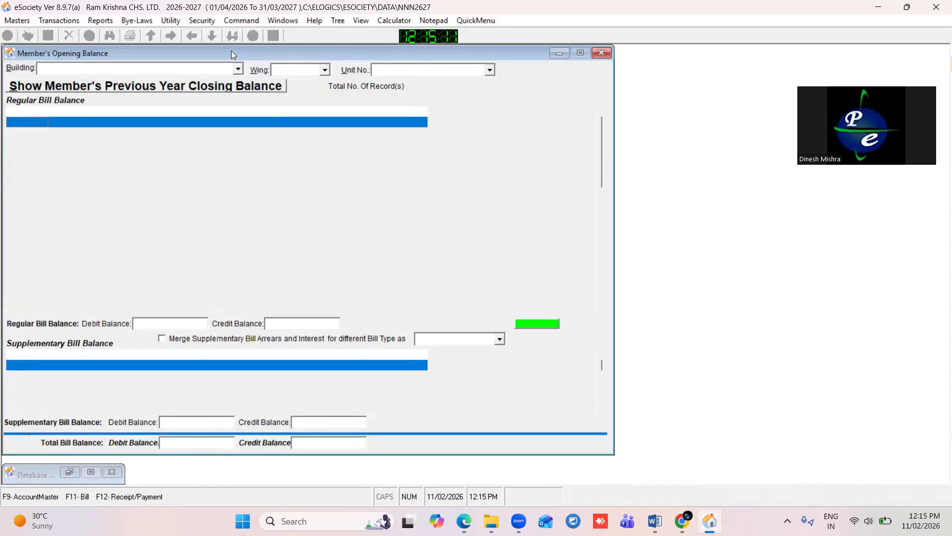
{"action": "left_click_drag", "start_coordinate": [235, 55], "coordinate": [318, 61]}
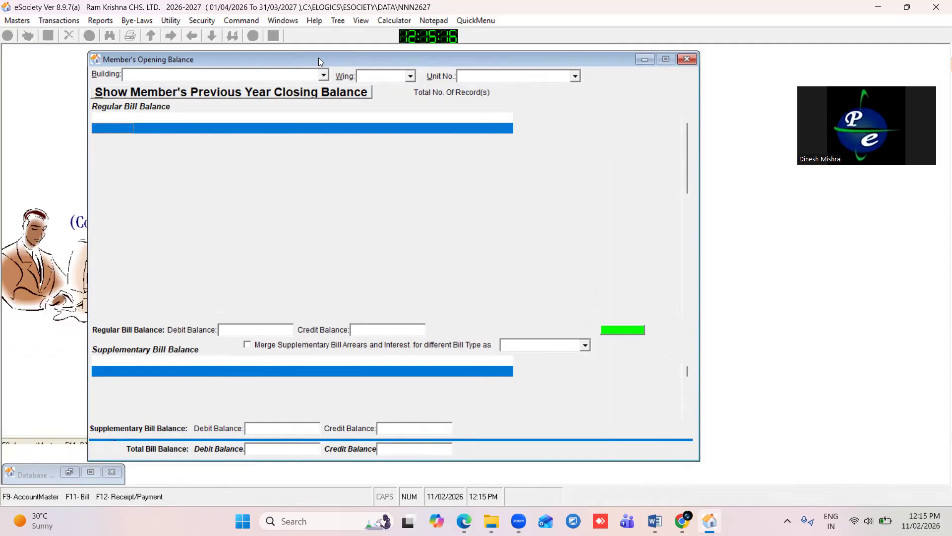
{"action": "left_click_drag", "start_coordinate": [287, 59], "coordinate": [294, 59]}
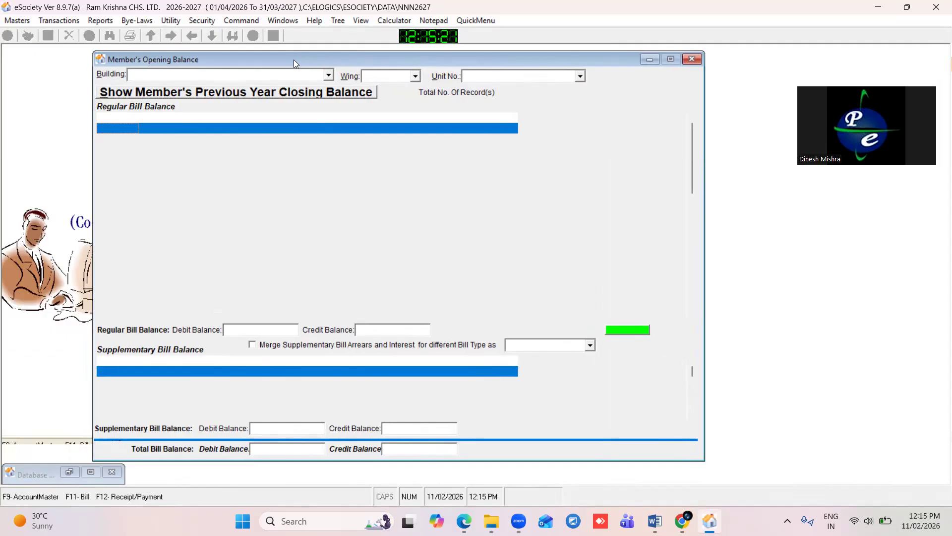
{"action": "left_click", "coordinate": [244, 97]}
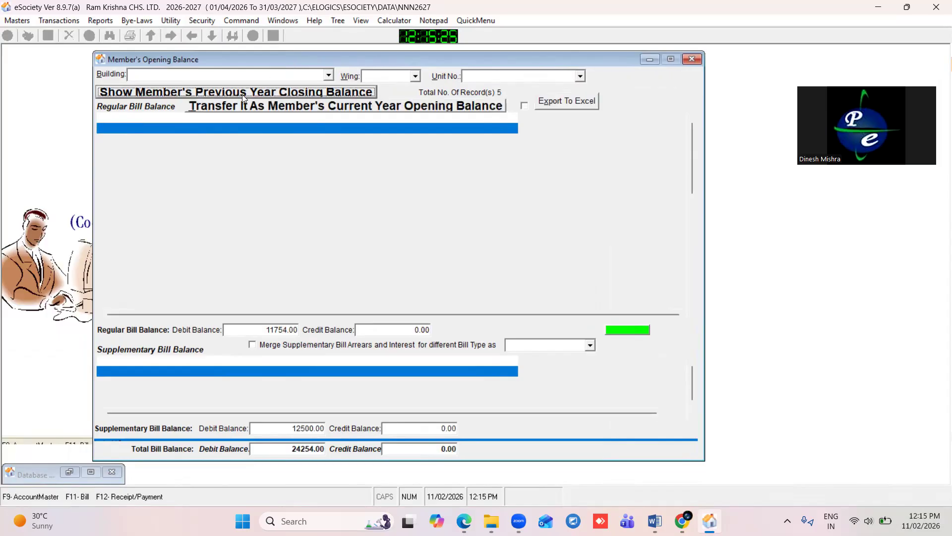
Step: Review the members' rows in the regular bill and supplementary bill balance lists
{"action": "left_click_drag", "start_coordinate": [265, 128], "coordinate": [288, 167]}
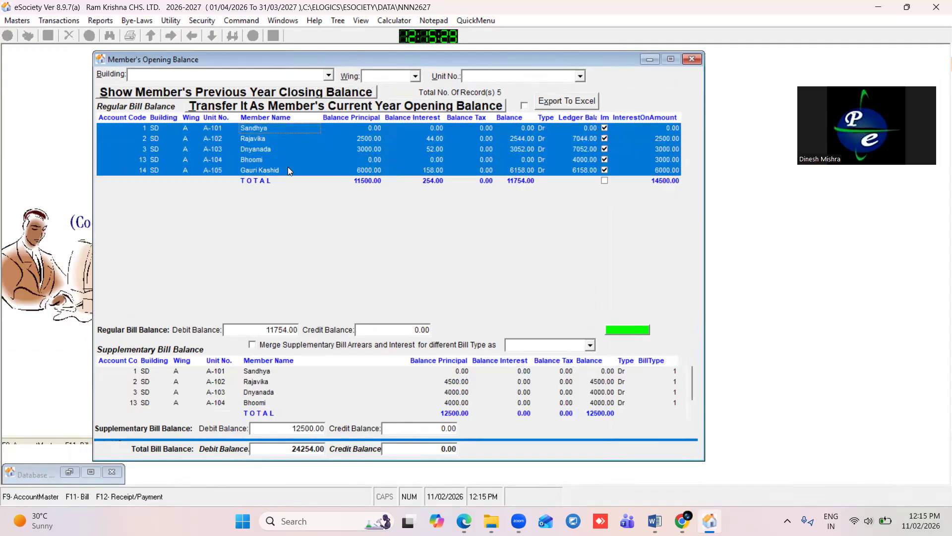
{"action": "left_click", "coordinate": [288, 169]}
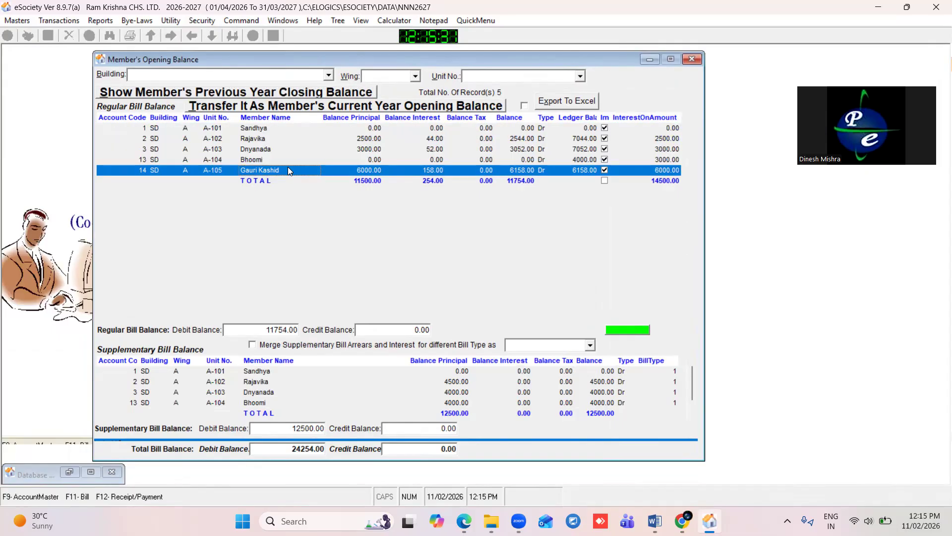
{"action": "left_click", "coordinate": [487, 131]}
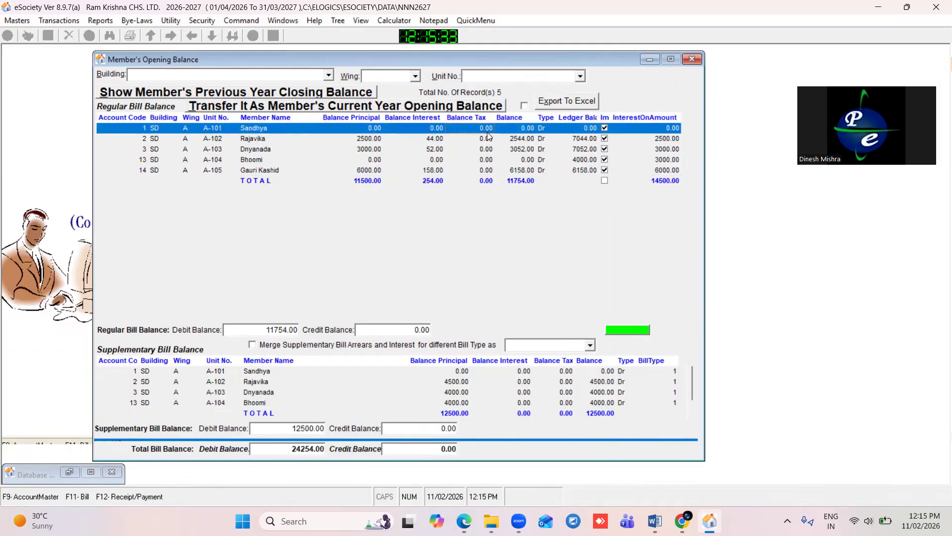
{"action": "left_click", "coordinate": [253, 372]}
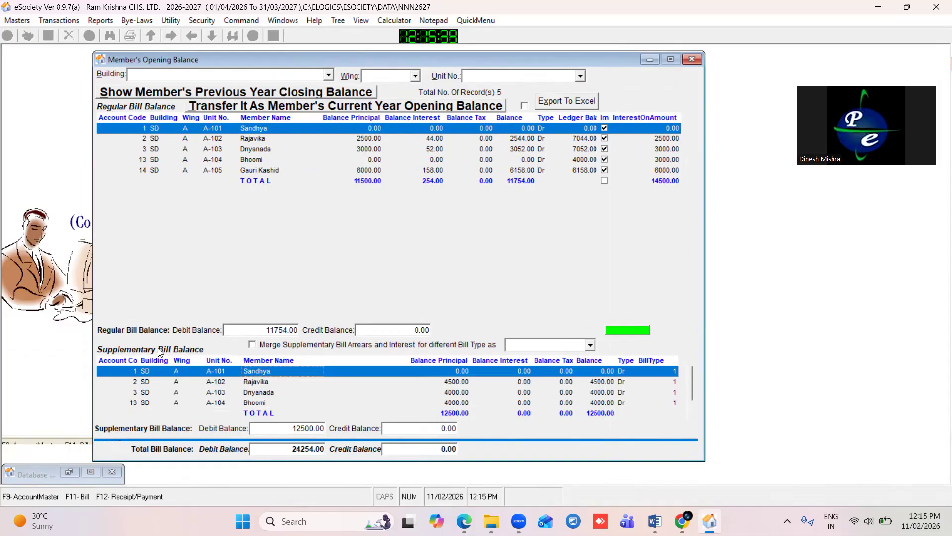
{"action": "left_click", "coordinate": [193, 394]}
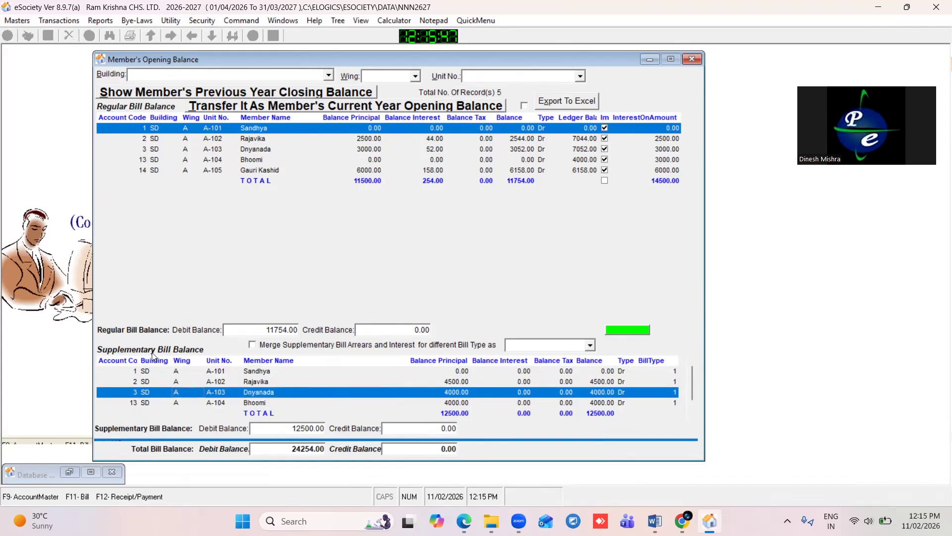
{"action": "left_click", "coordinate": [232, 142]}
{"action": "left_click", "coordinate": [202, 366]}
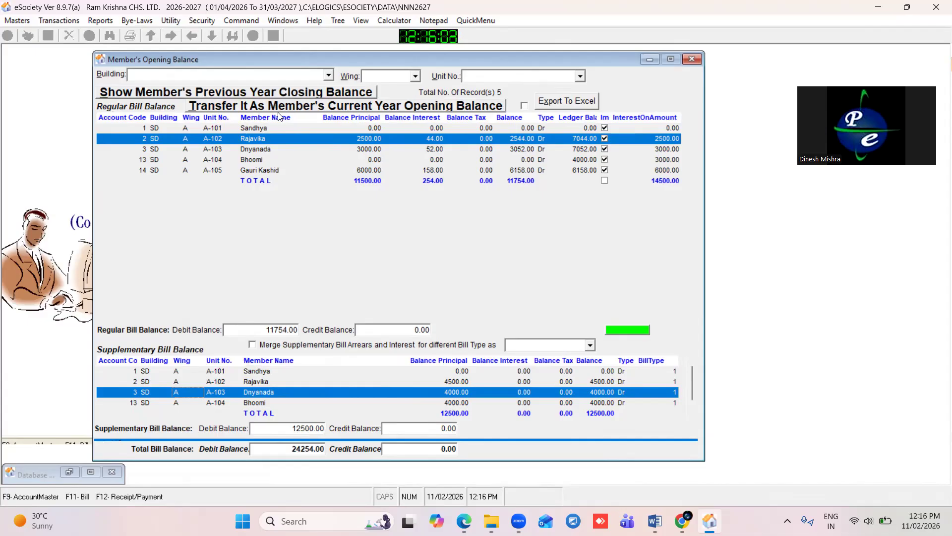
Step: Transfer the closing balances as the members' current year opening balances and update all subsequent member bills
{"action": "left_click", "coordinate": [327, 108]}
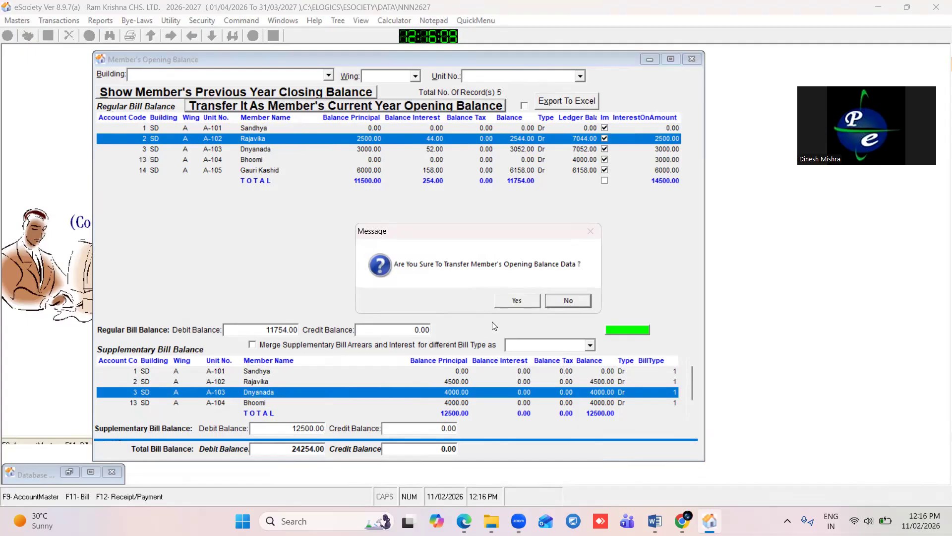
{"action": "left_click", "coordinate": [517, 301]}
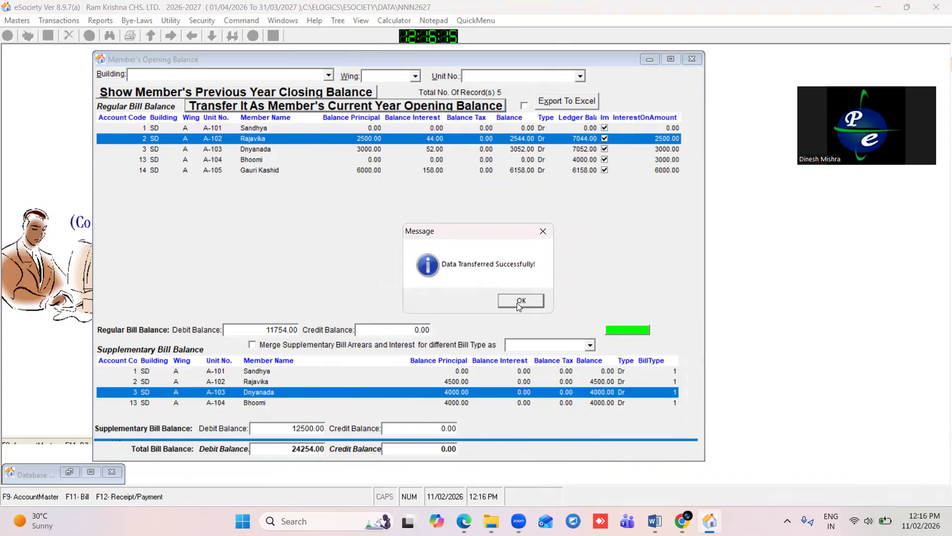
{"action": "left_click", "coordinate": [516, 303]}
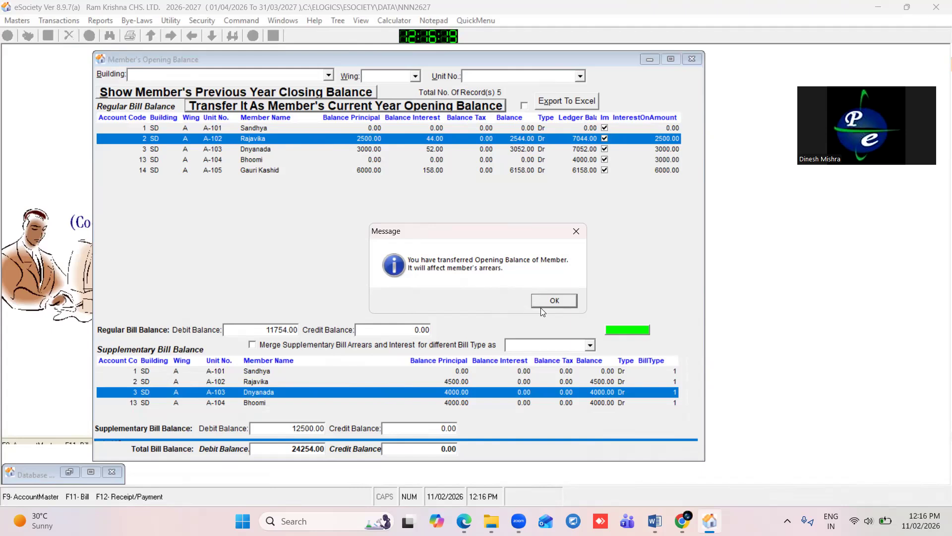
{"action": "left_click", "coordinate": [540, 304]}
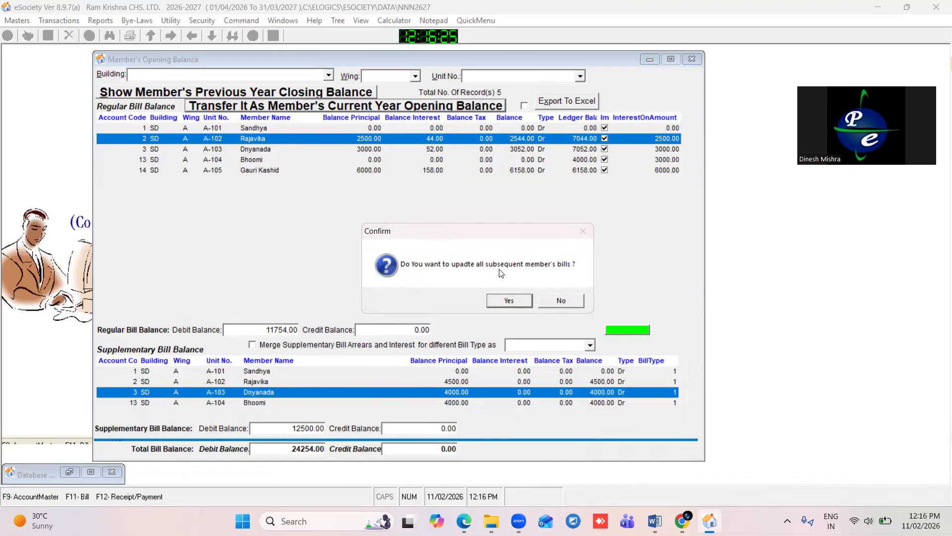
{"action": "left_click", "coordinate": [500, 299]}
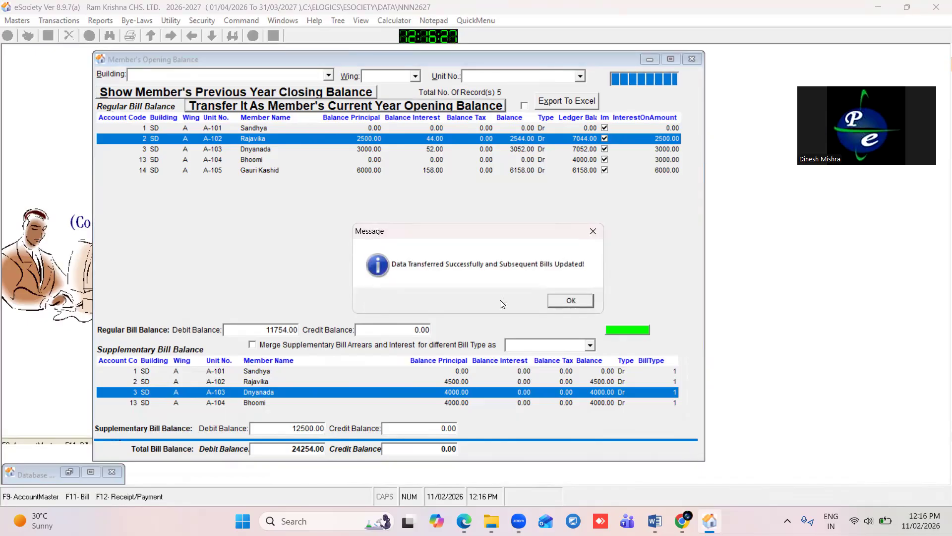
{"action": "left_click", "coordinate": [566, 302]}
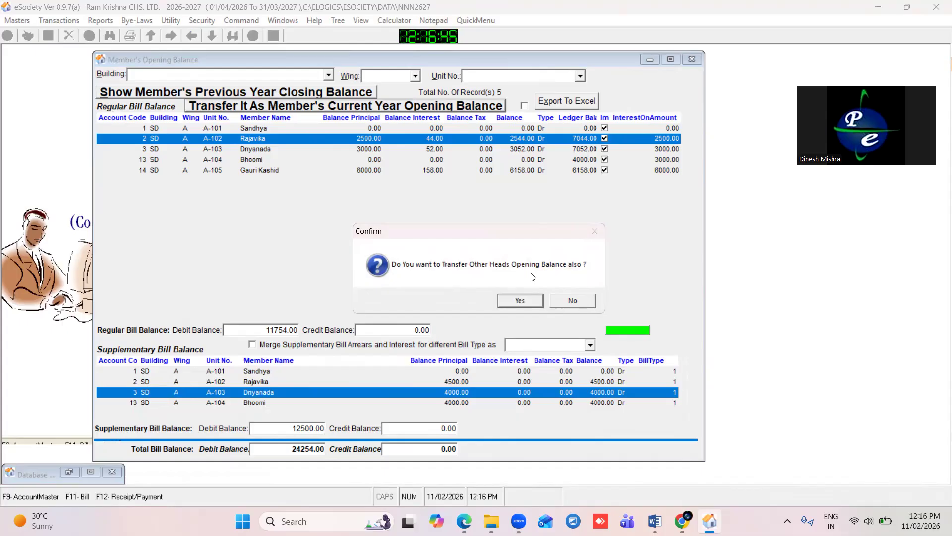
Step: Transfer the other heads' closing balances from the previous year as opening balances too
{"action": "left_click", "coordinate": [523, 300]}
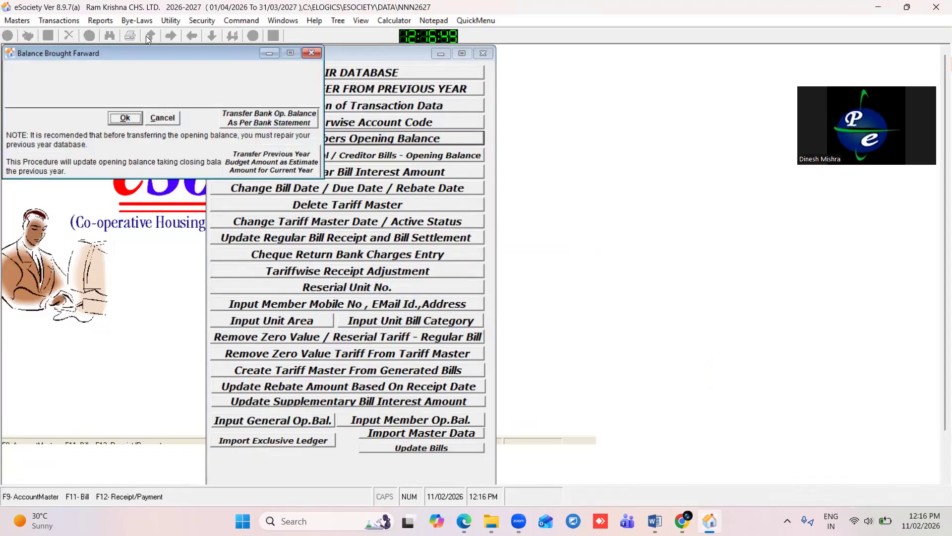
{"action": "left_click_drag", "start_coordinate": [122, 49], "coordinate": [328, 131]}
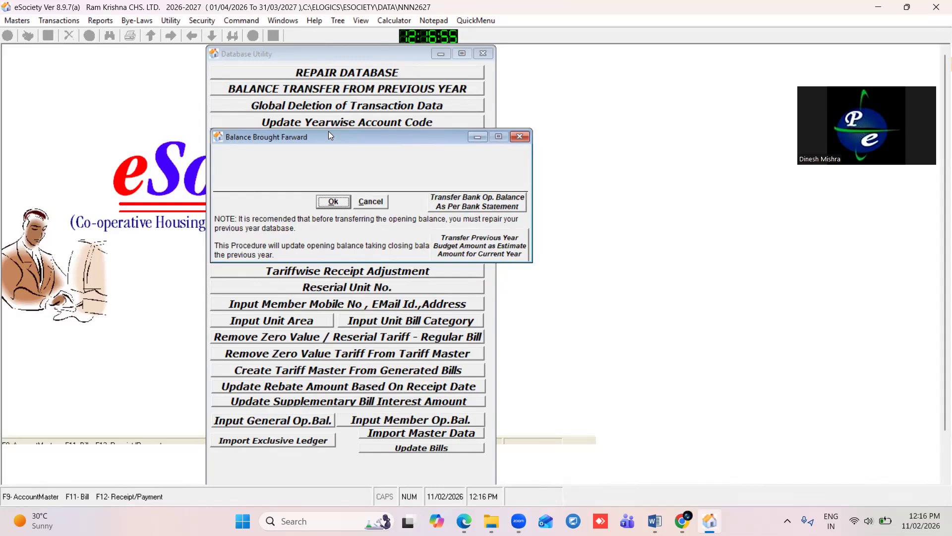
{"action": "left_click", "coordinate": [335, 201]}
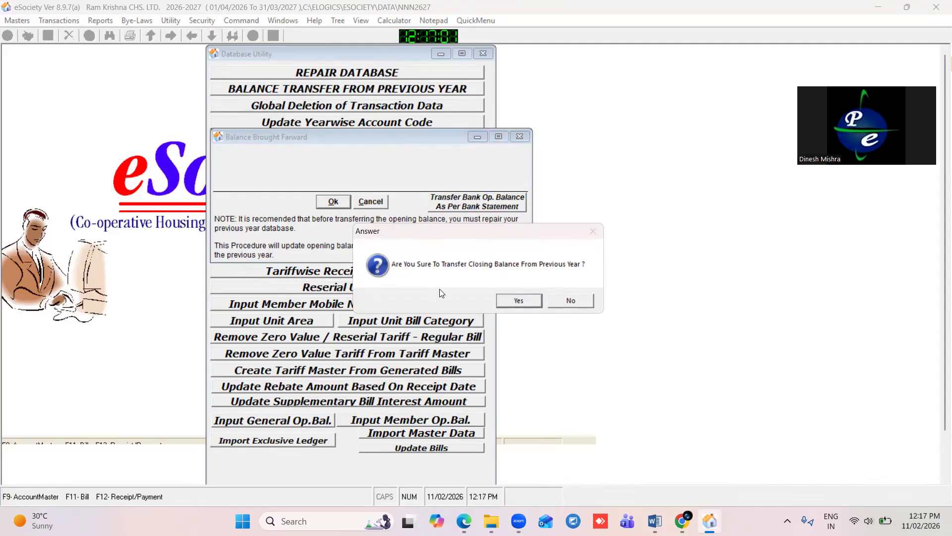
{"action": "left_click", "coordinate": [515, 302]}
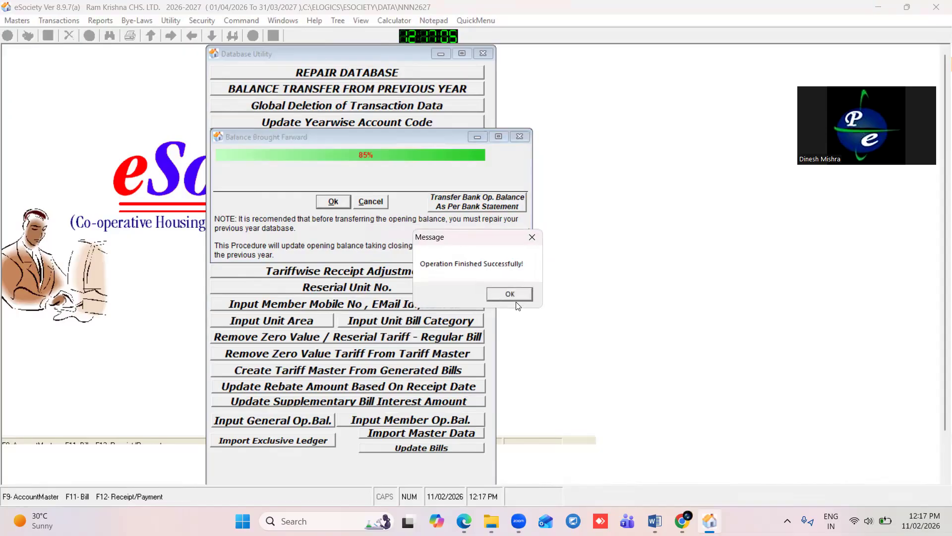
{"action": "left_click", "coordinate": [508, 292]}
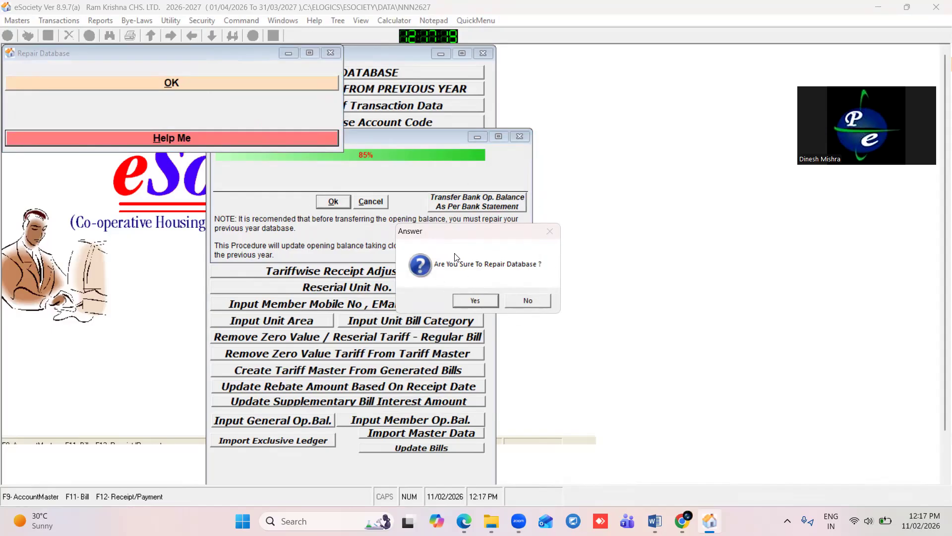
Step: Repair the database after the balance transfer and close the repair and database utility windows
{"action": "left_click", "coordinate": [474, 301]}
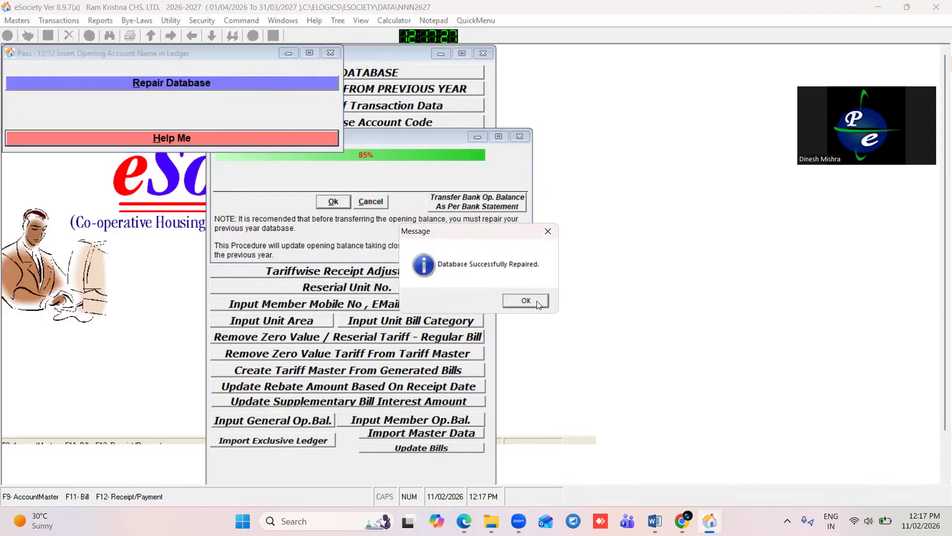
{"action": "left_click", "coordinate": [538, 303]}
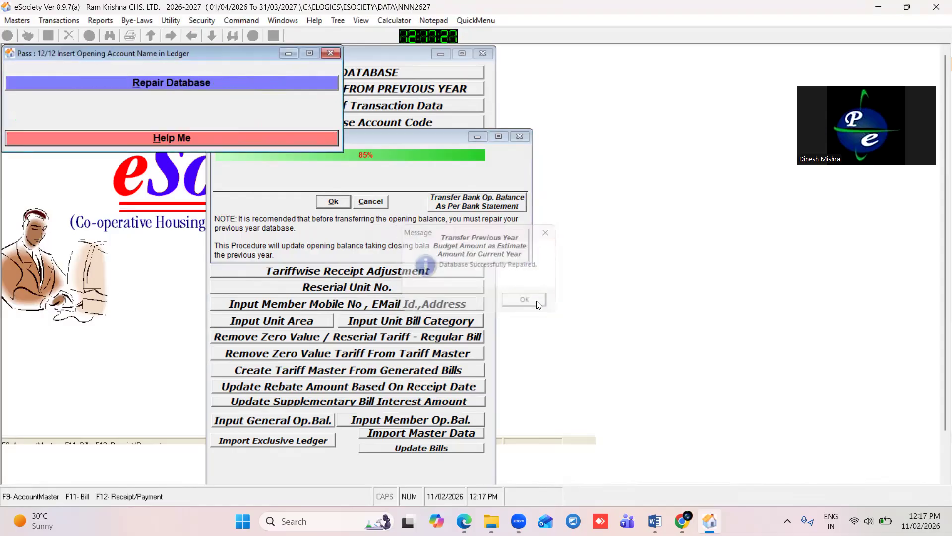
{"action": "left_click", "coordinate": [330, 55]}
{"action": "left_click", "coordinate": [482, 54]}
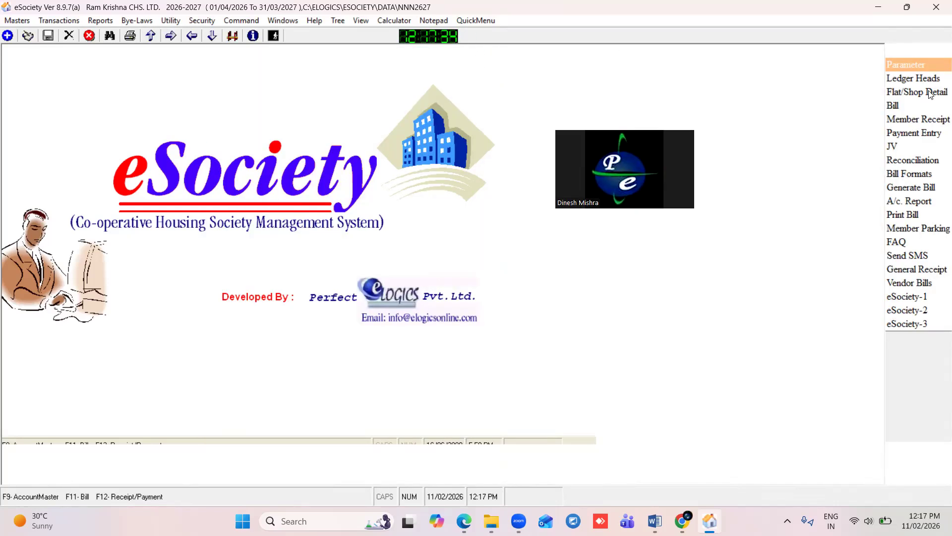
Step: Check the transferred opening balances in the flat/shop details of units A-101 through A-105, and close the unit record
{"action": "left_click", "coordinate": [931, 94]}
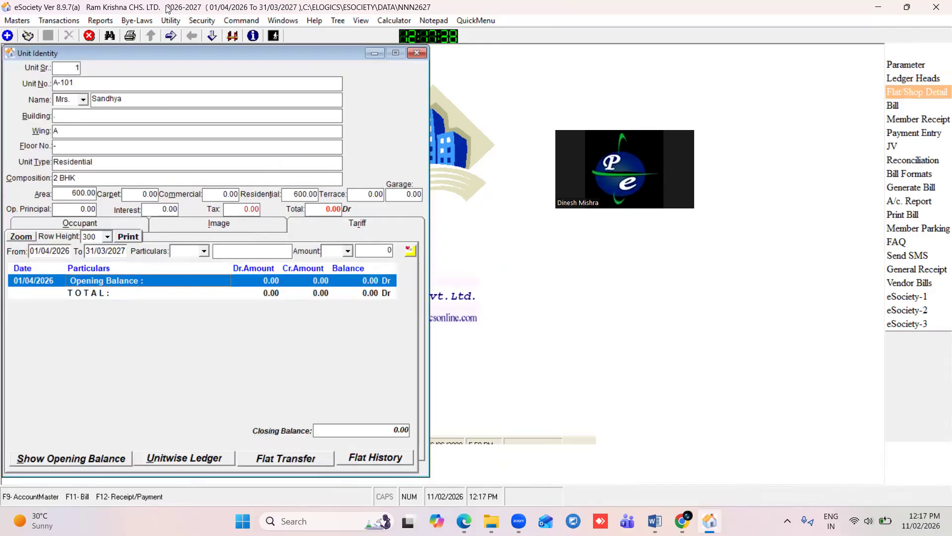
{"action": "left_click", "coordinate": [171, 36]}
{"action": "left_click", "coordinate": [172, 36]}
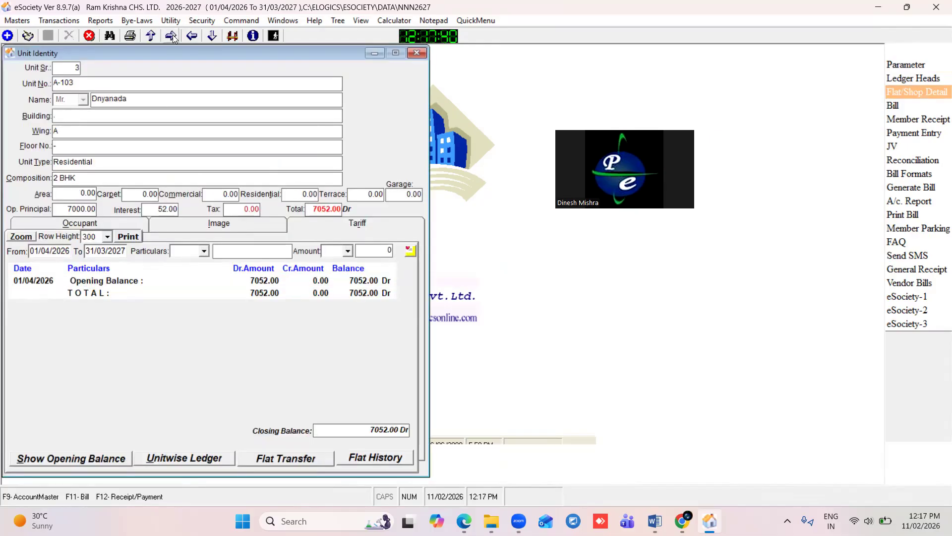
{"action": "left_click", "coordinate": [171, 36]}
{"action": "left_click", "coordinate": [171, 36]}
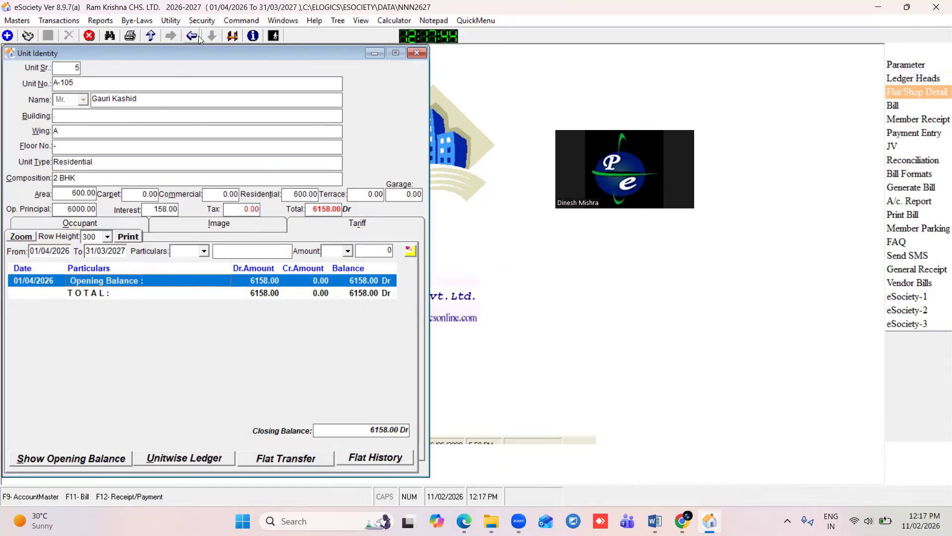
{"action": "left_click", "coordinate": [415, 52]}
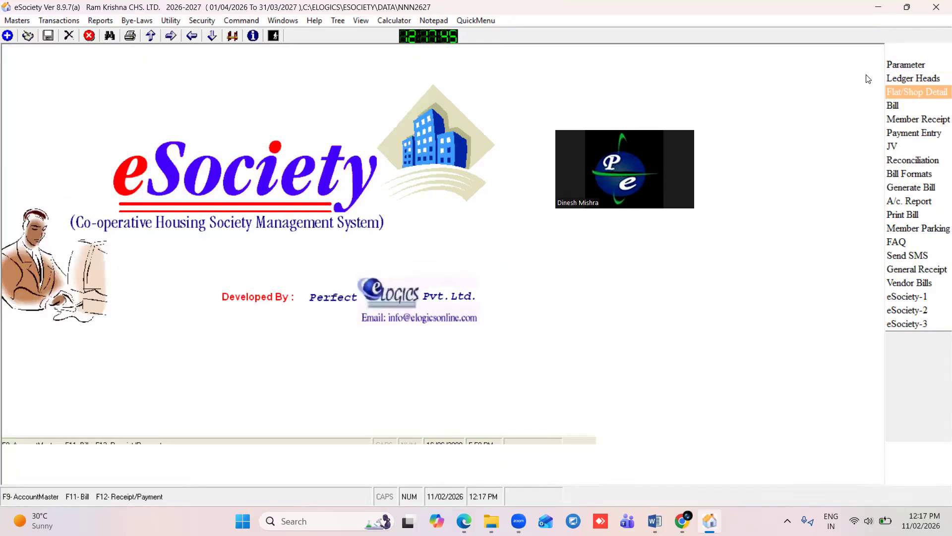
Step: List all ledger heads of the account master and examine the opening balances of the member and income accounts
{"action": "left_click", "coordinate": [918, 79]}
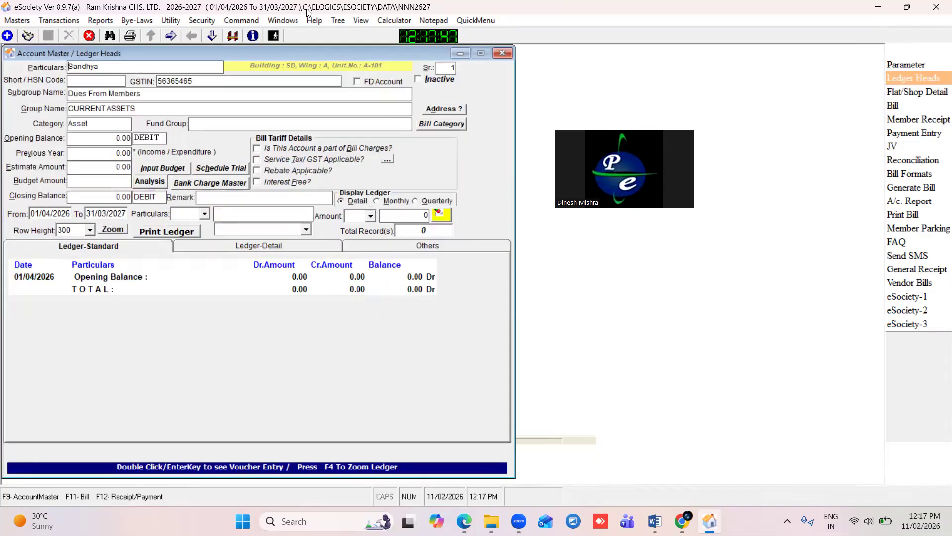
{"action": "left_click", "coordinate": [234, 38]}
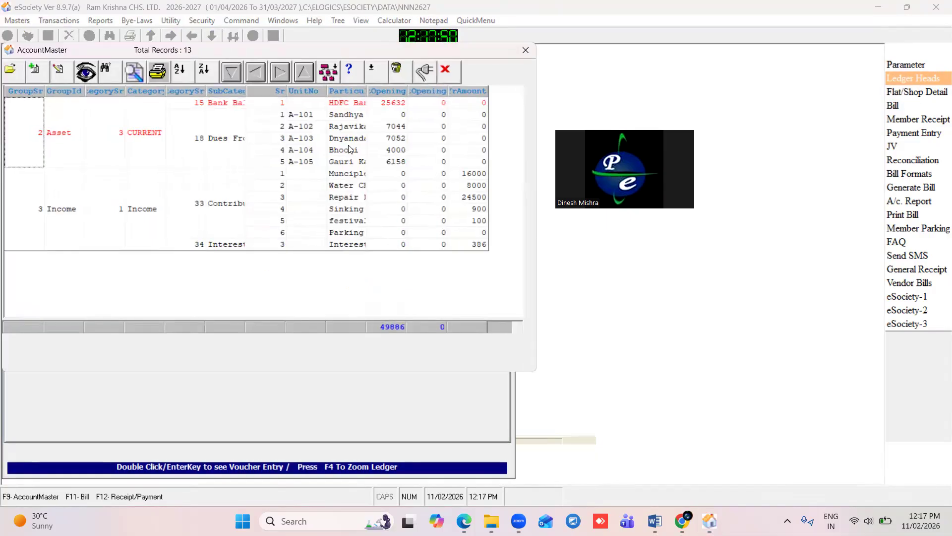
{"action": "left_click", "coordinate": [349, 174]}
{"action": "left_click", "coordinate": [350, 186]}
{"action": "left_click_drag", "start_coordinate": [355, 234], "coordinate": [345, 180]}
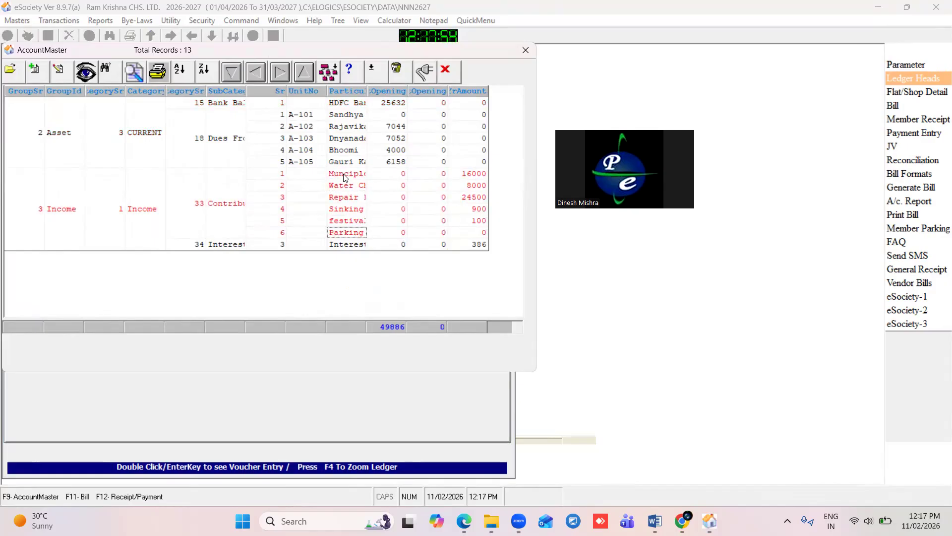
{"action": "left_click", "coordinate": [351, 129]}
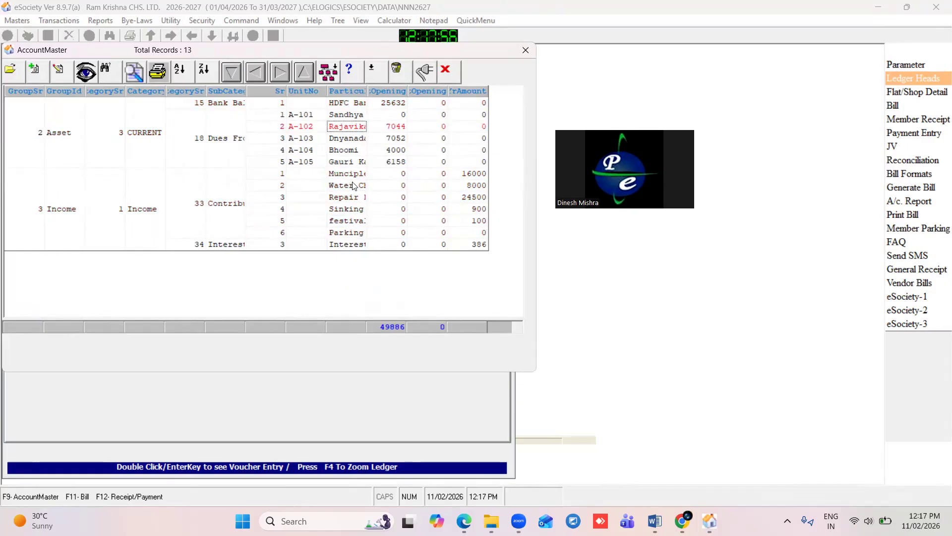
Step: Review the income heads from the municipal to the interest account in the account list, and close the list and the ledger heads window
{"action": "left_click_drag", "start_coordinate": [350, 174], "coordinate": [353, 245]}
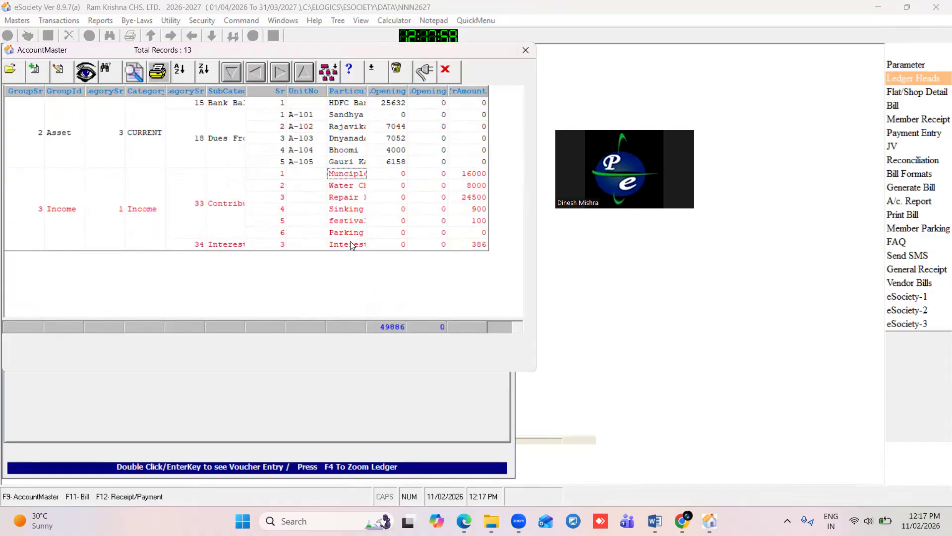
{"action": "left_click", "coordinate": [349, 202]}
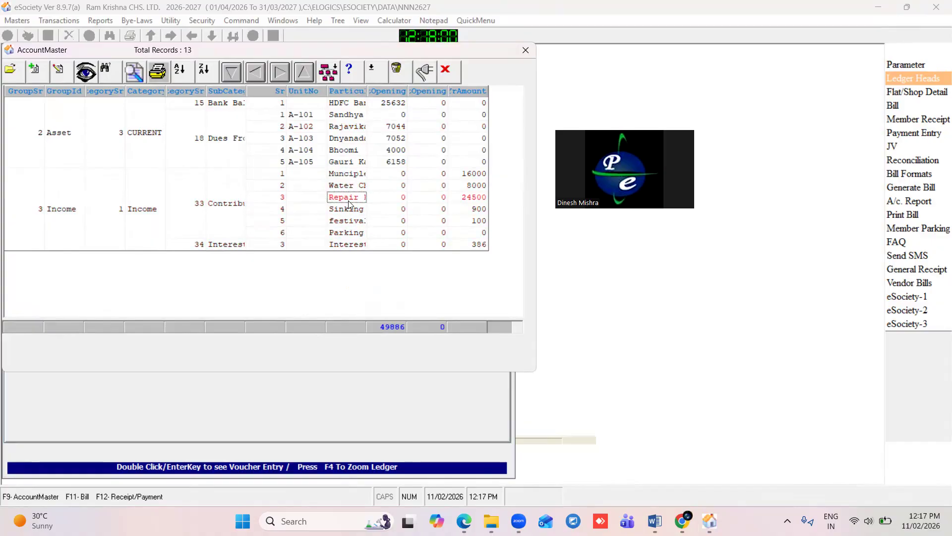
{"action": "left_click", "coordinate": [521, 46]}
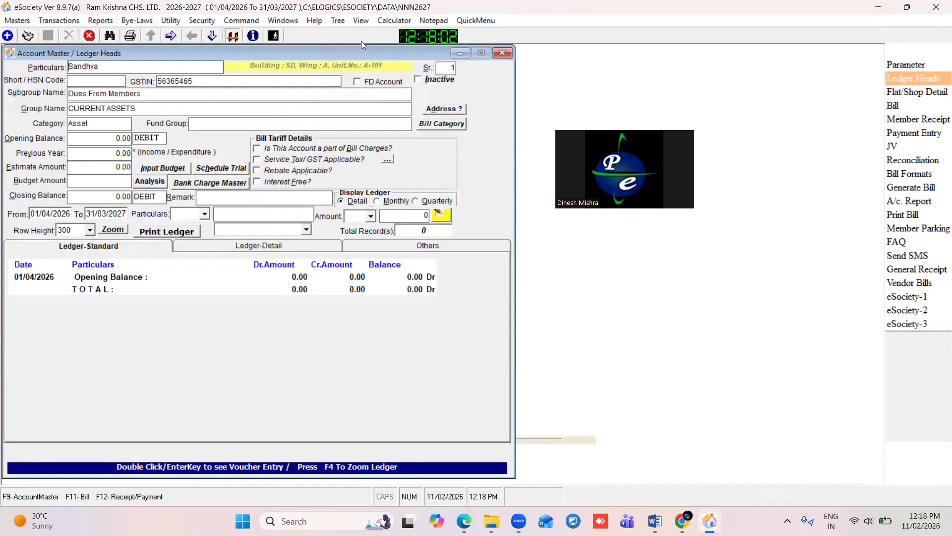
{"action": "left_click", "coordinate": [495, 54]}
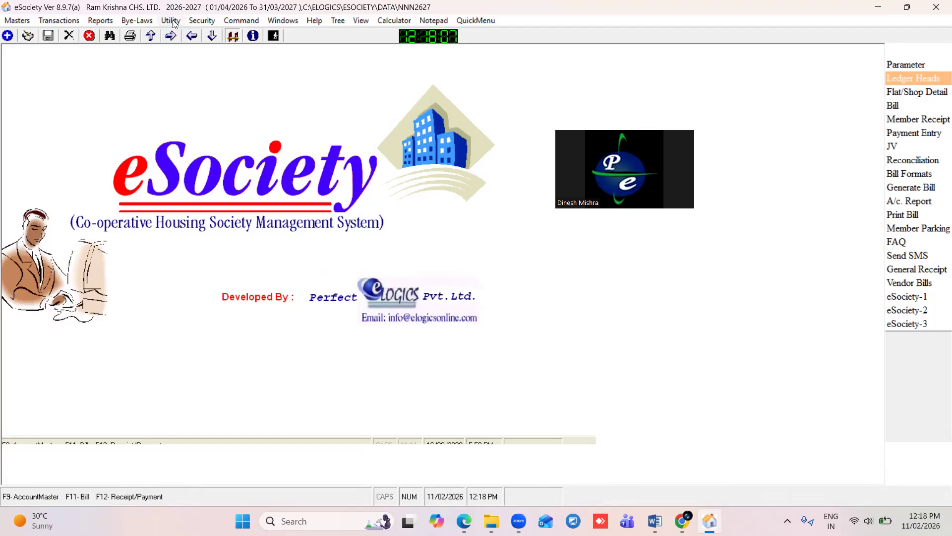
Step: Review the previous-year balance transfer window of the database utility and close it without running the transfer
{"action": "left_click", "coordinate": [171, 20]}
{"action": "left_click", "coordinate": [175, 93]}
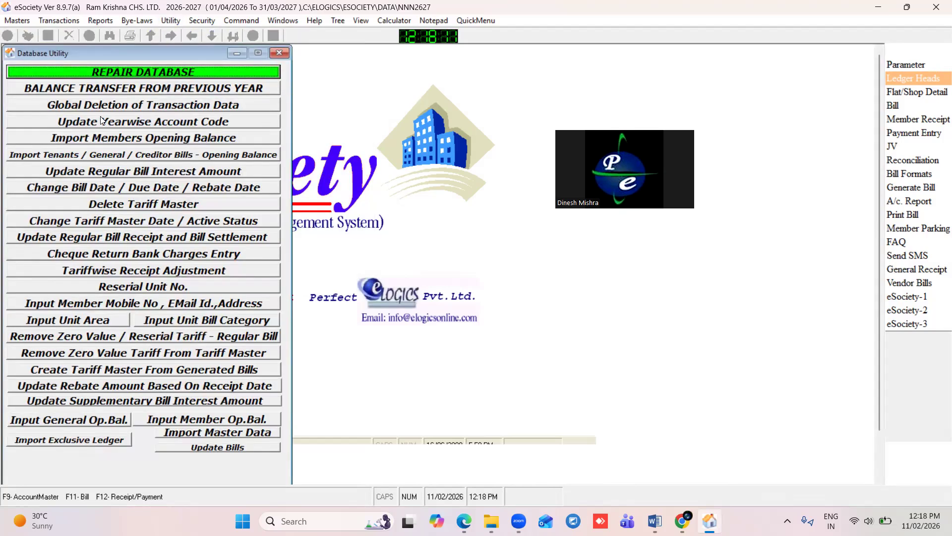
{"action": "left_click", "coordinate": [72, 89]}
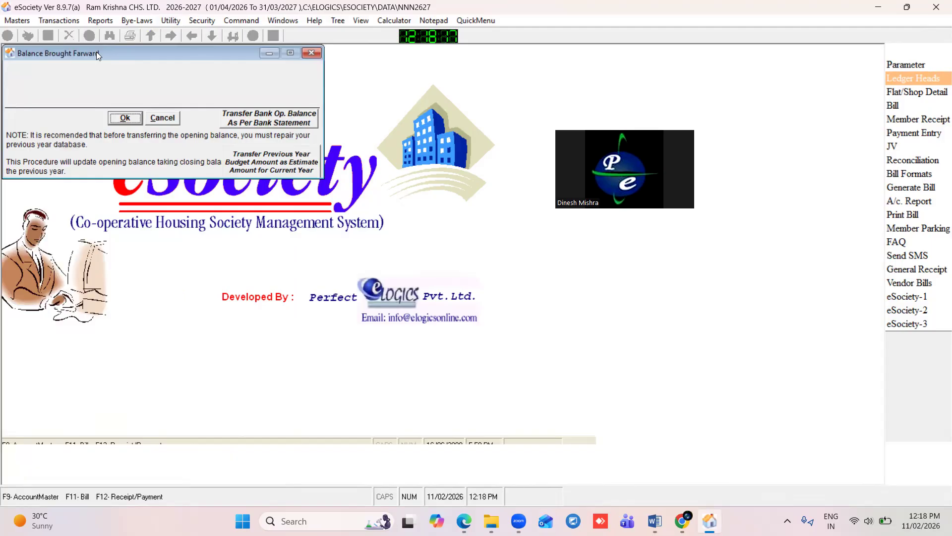
{"action": "left_click_drag", "start_coordinate": [96, 51], "coordinate": [246, 93]}
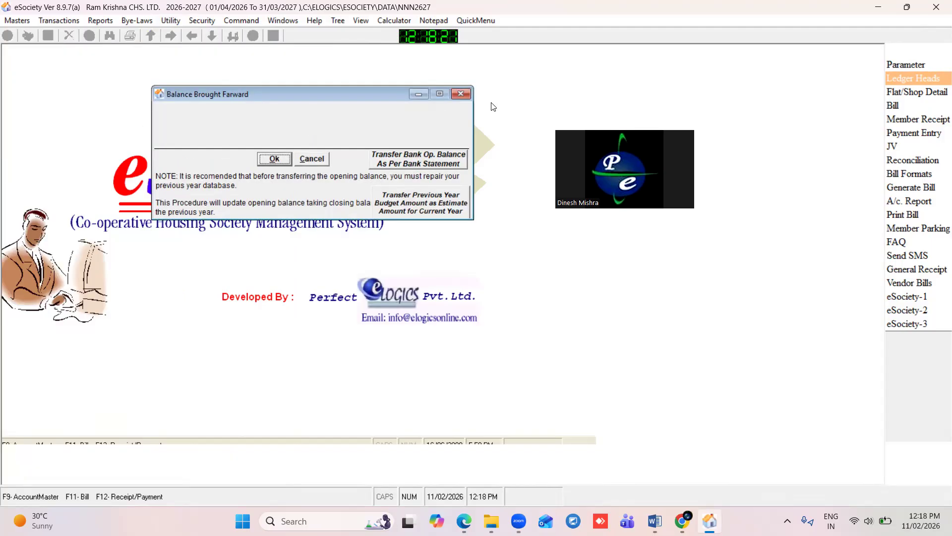
{"action": "left_click", "coordinate": [469, 94]}
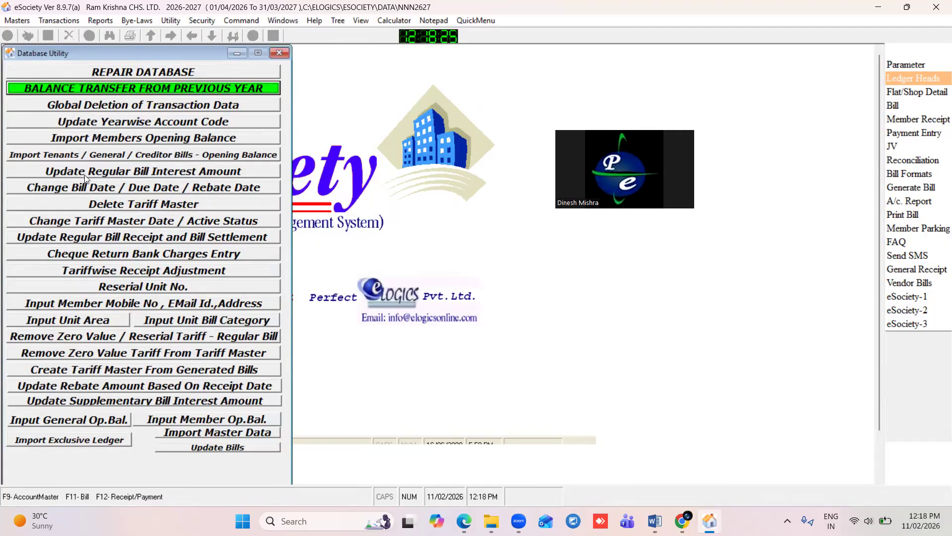
Step: View the import window for members' opening balances and close it without importing anything
{"action": "left_click", "coordinate": [125, 137]}
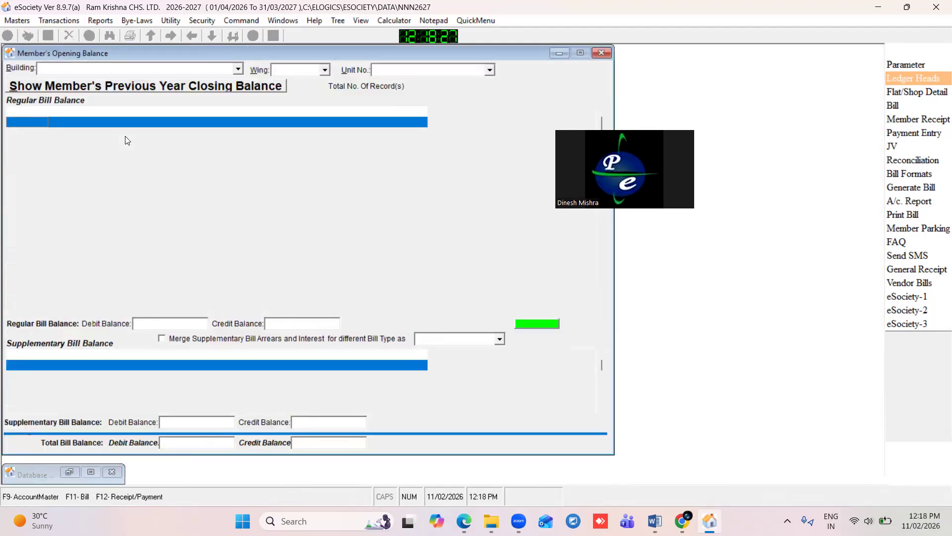
{"action": "left_click_drag", "start_coordinate": [195, 49], "coordinate": [252, 58]}
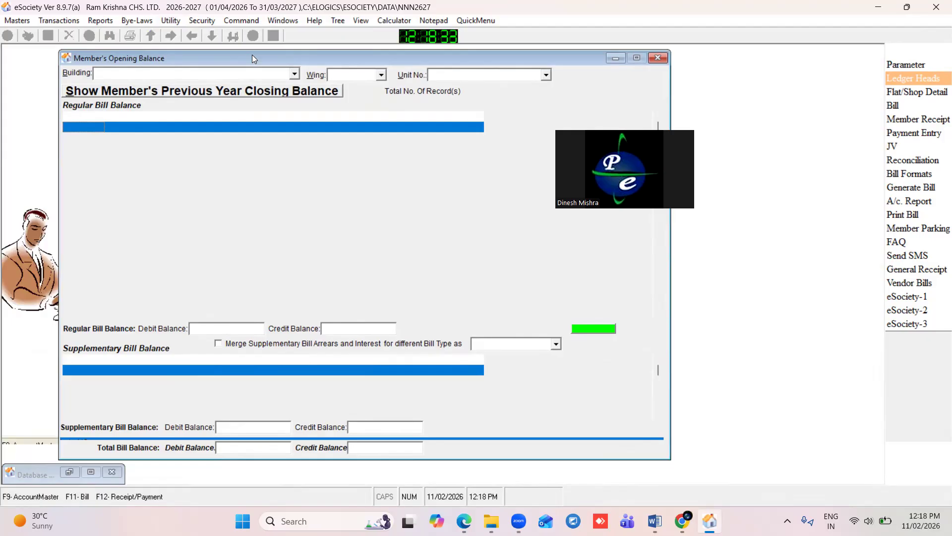
{"action": "left_click", "coordinate": [657, 58]}
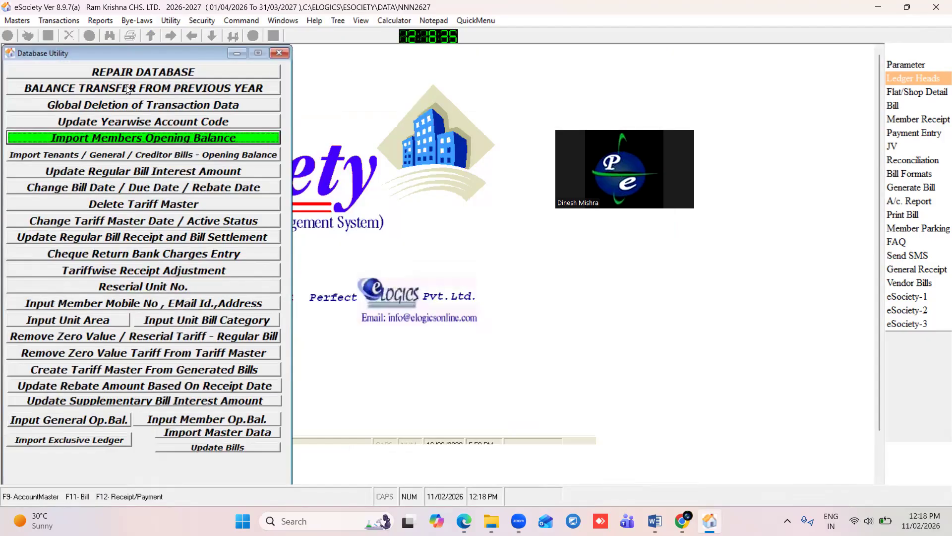
Step: Bring up the previous-year balance transfer window again and move it toward the middle of the workspace to view its options
{"action": "left_click", "coordinate": [158, 90]}
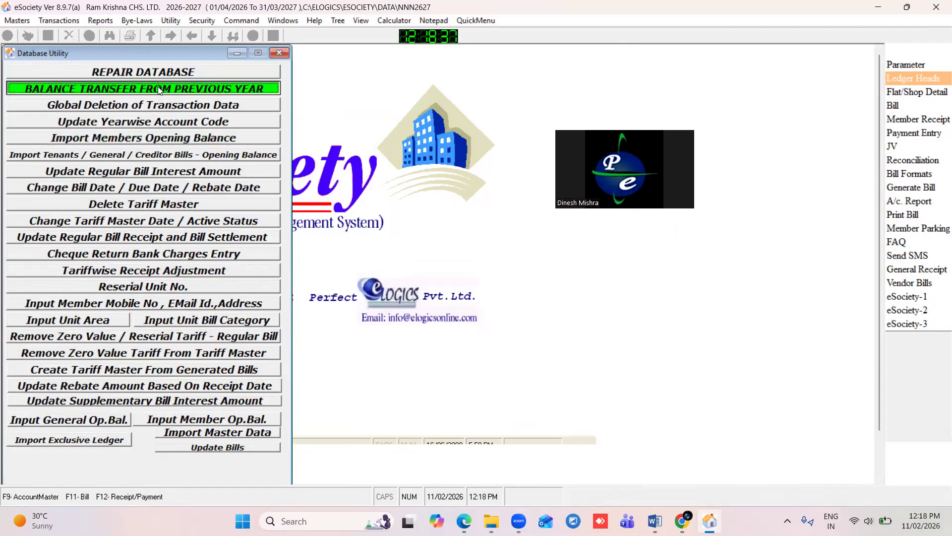
{"action": "left_click_drag", "start_coordinate": [125, 48], "coordinate": [265, 71]}
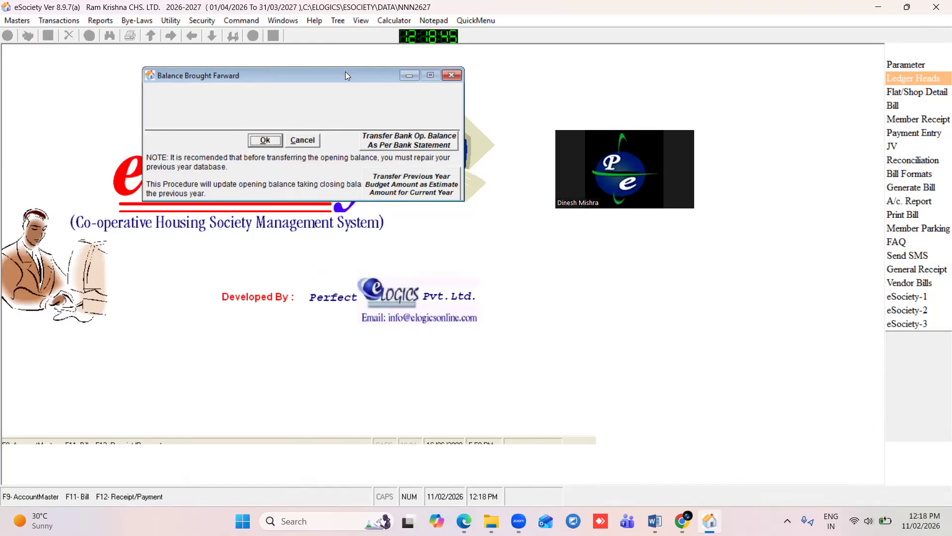
{"action": "left_click_drag", "start_coordinate": [343, 72], "coordinate": [411, 123]}
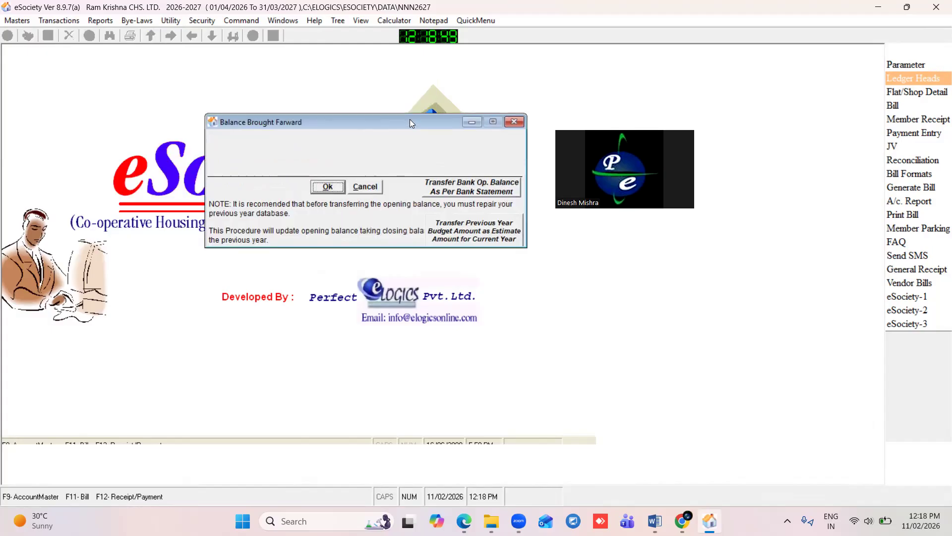